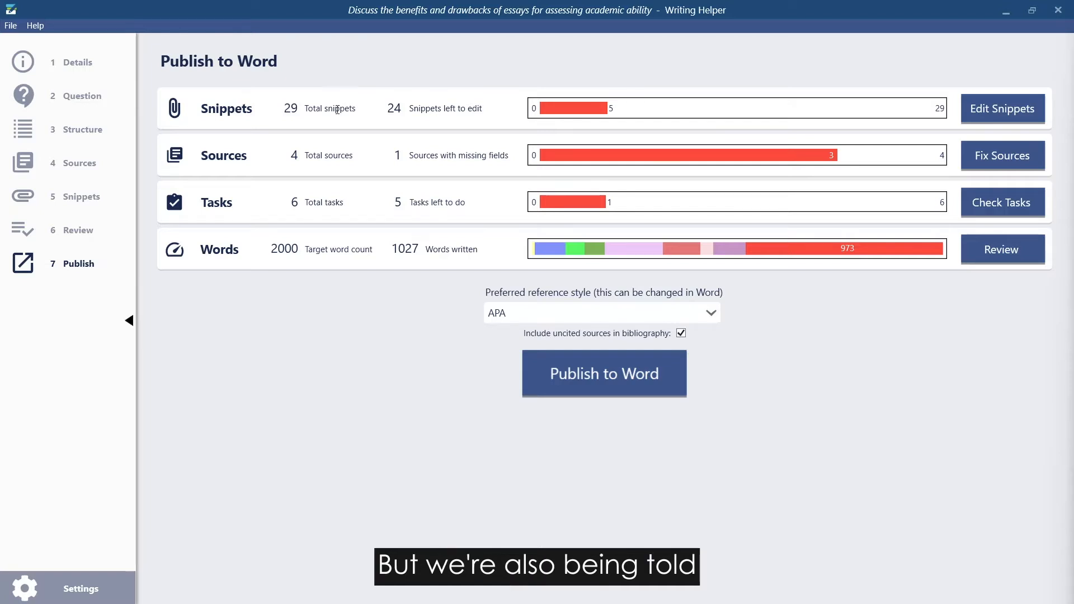
Review the publishing overview for the snippets left to edit and the progress towards the target word count
left_click_drag(387, 108, 407, 111)
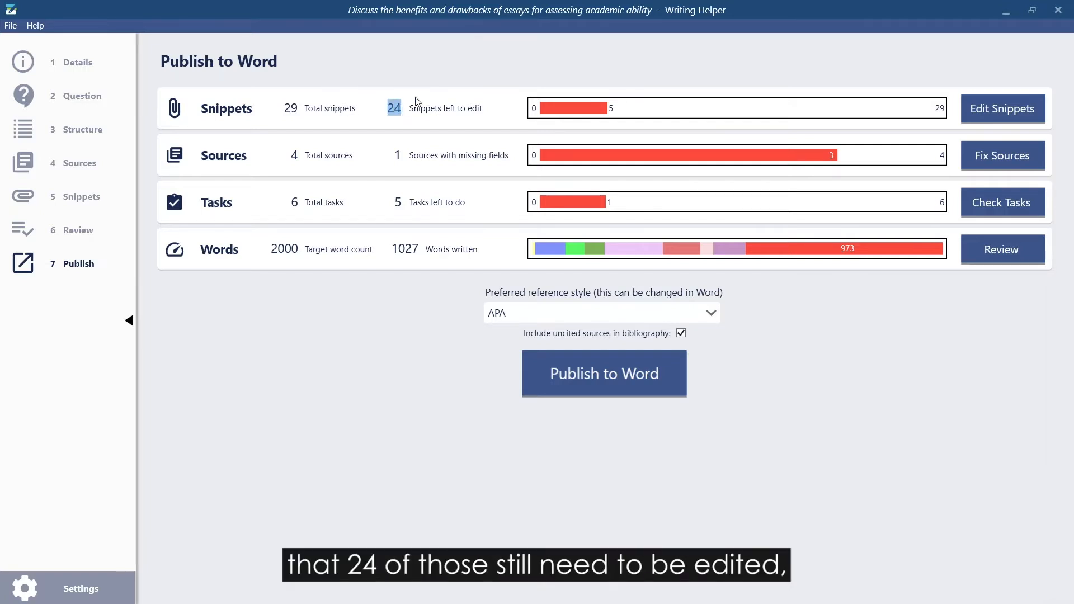
left_click(483, 109)
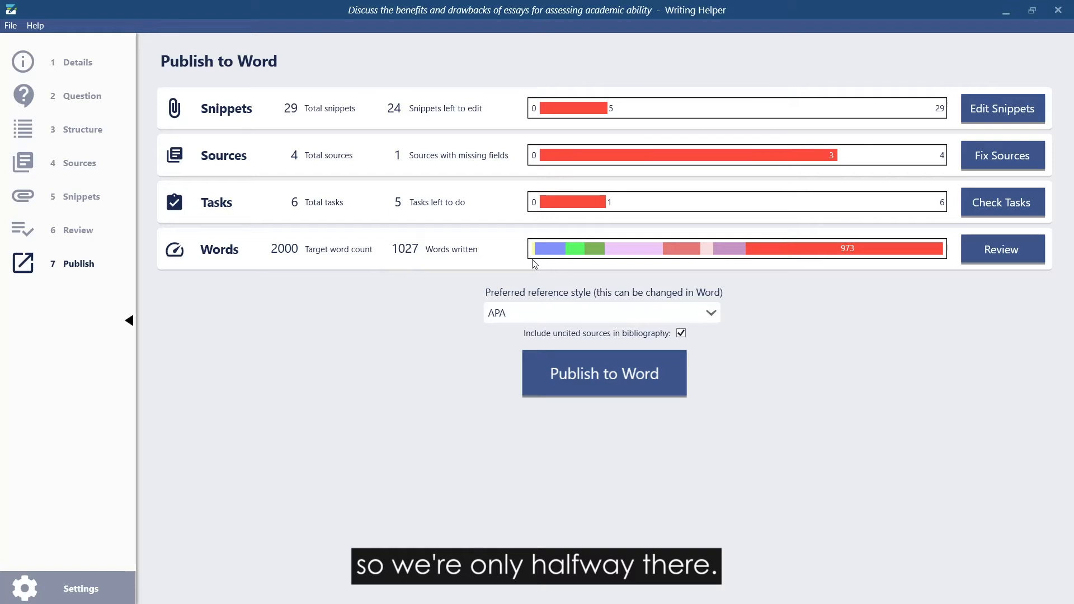
mouse_move(534, 252)
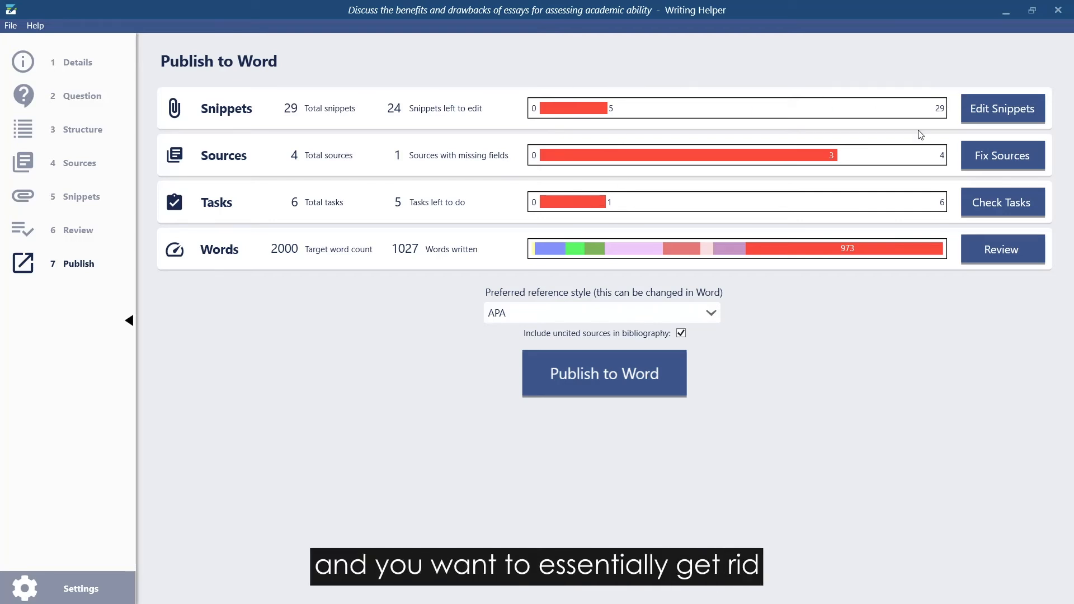
mouse_move(876, 253)
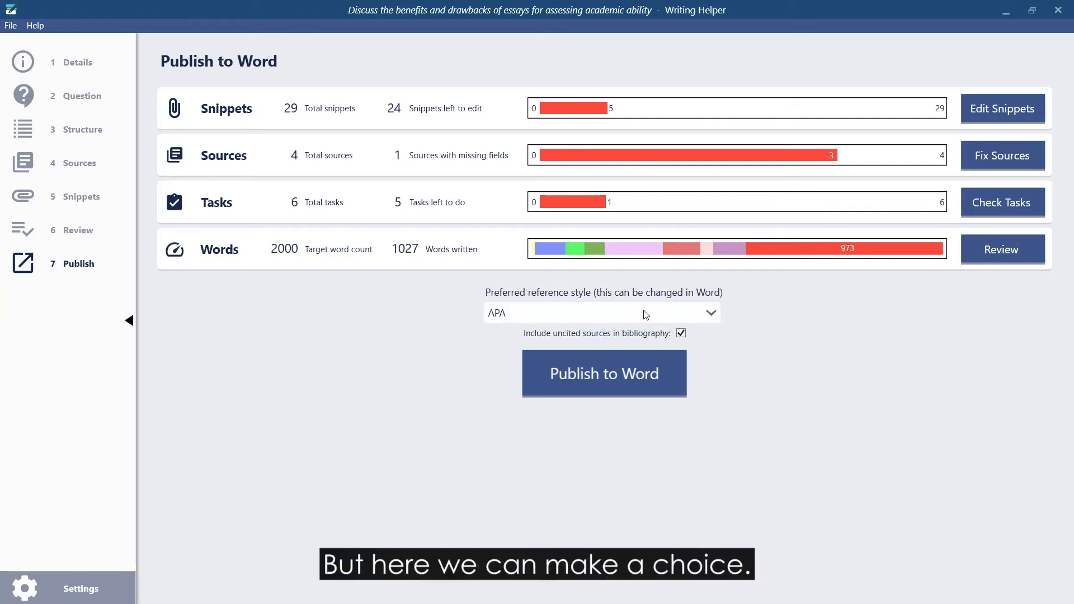
Set the preferred reference style to IEEE and publish the essay to Word
left_click(710, 315)
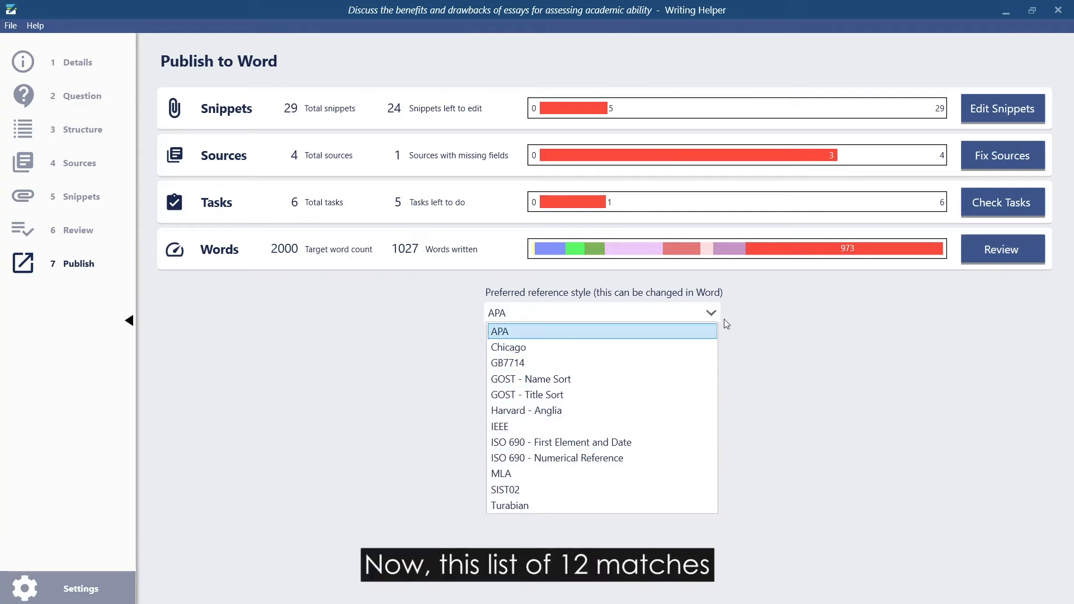
left_click(747, 323)
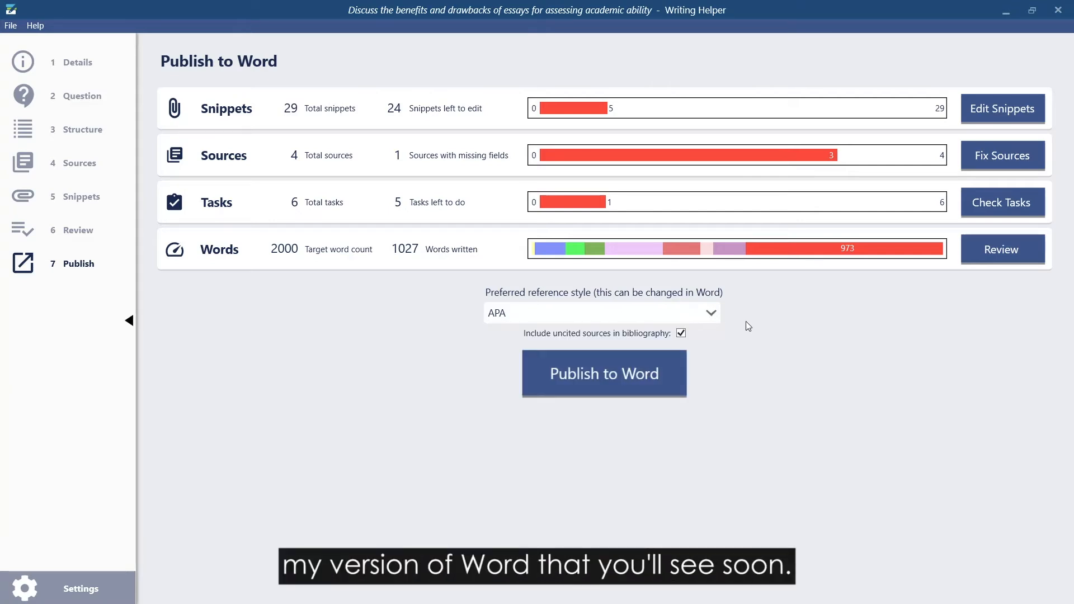
left_click(710, 313)
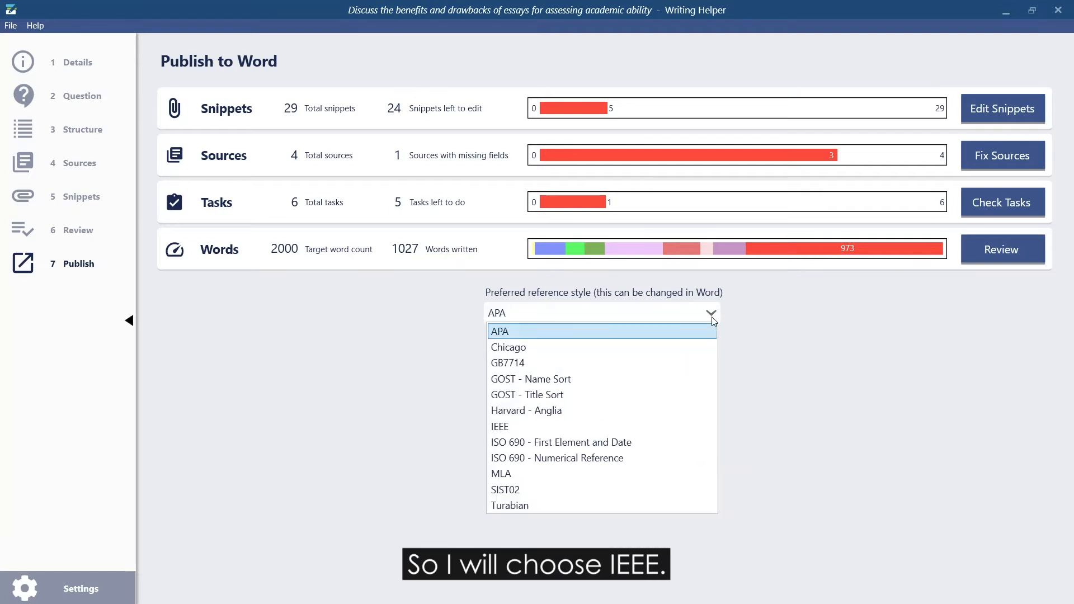
left_click(526, 428)
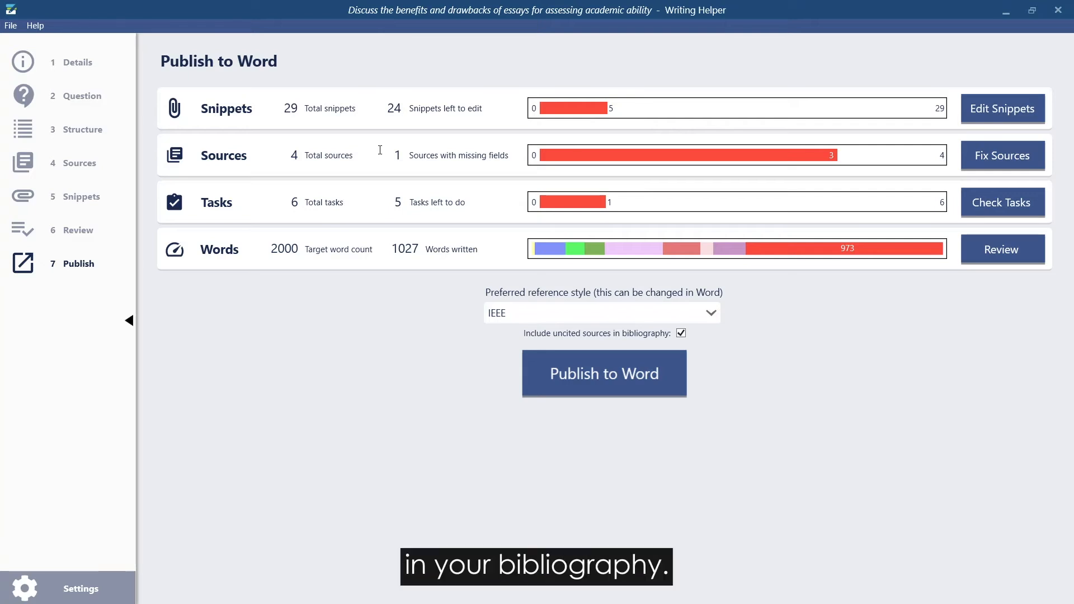
left_click(626, 381)
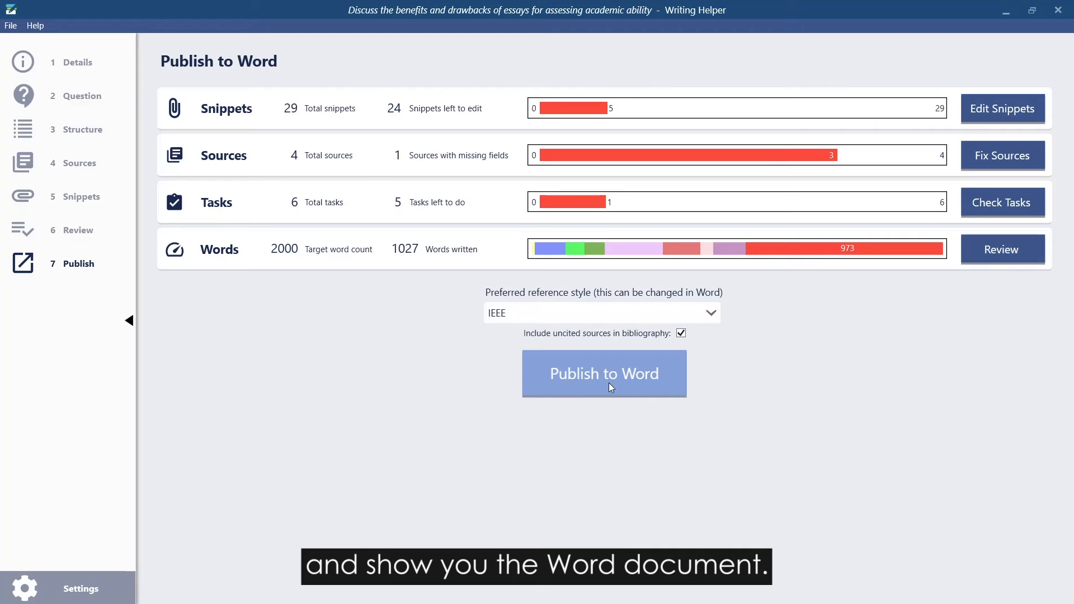
left_click(609, 385)
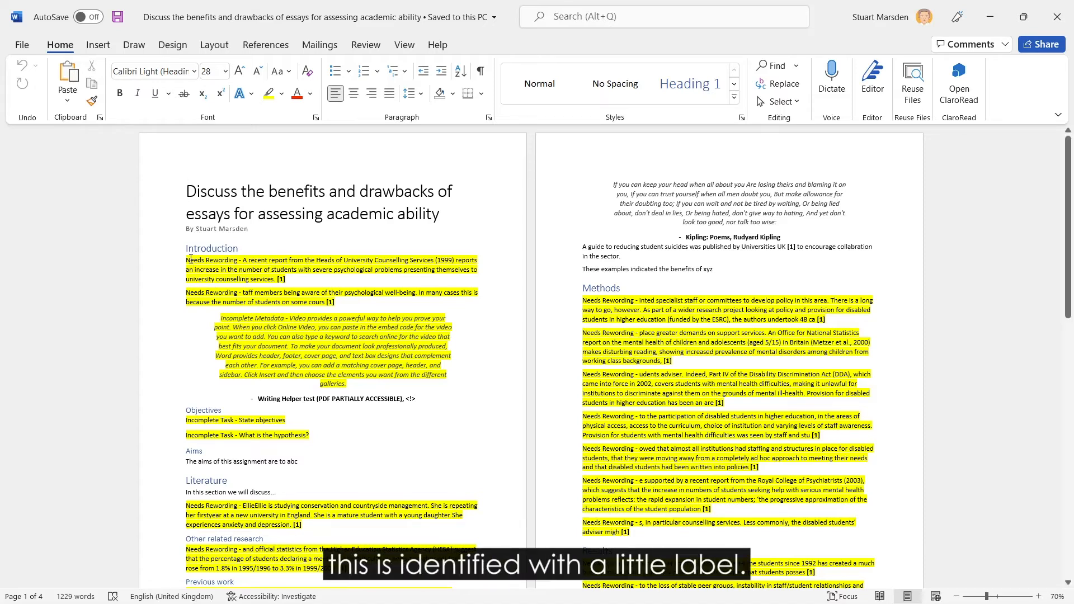
Examine the highlighted Needs Rewording, Incomplete Metadata and Incomplete Task labels in the published document, including the incomplete citation under the quotation
left_click_drag(187, 260, 276, 281)
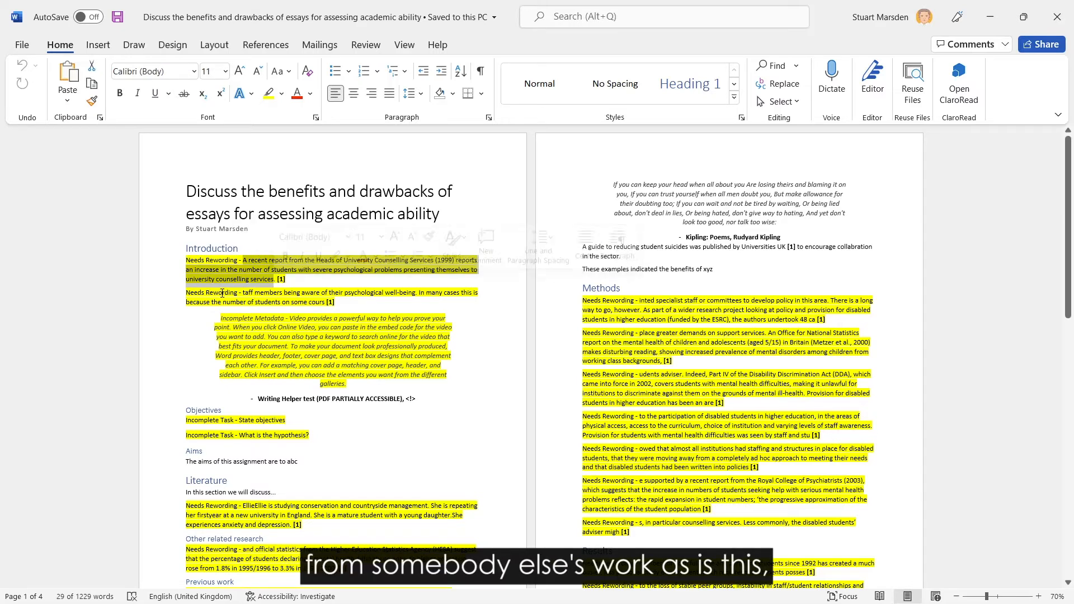
left_click(196, 412)
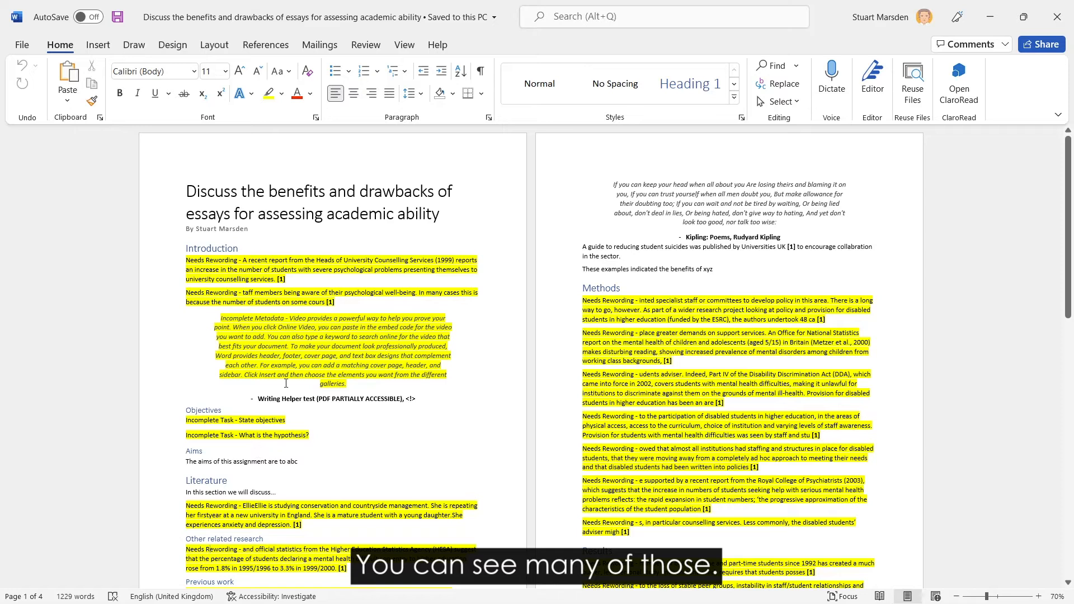
left_click_drag(222, 317, 283, 318)
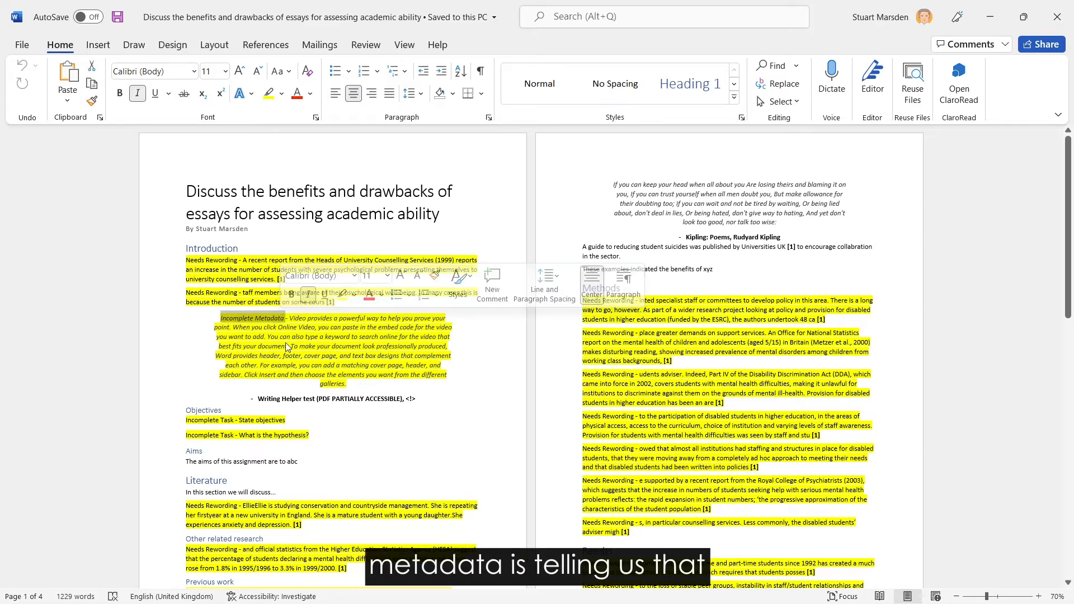
left_click(260, 401)
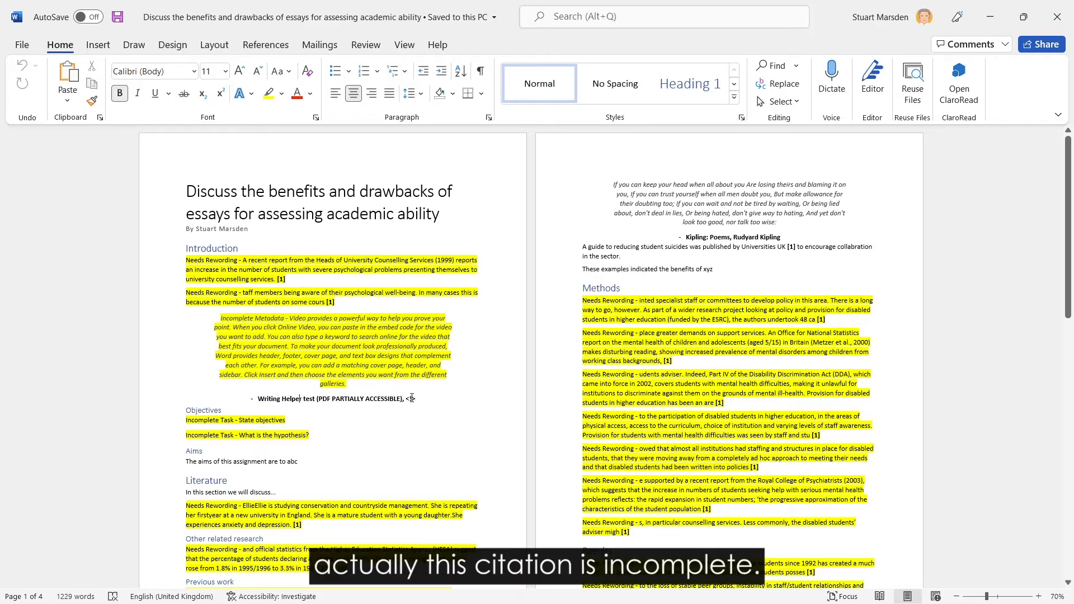
left_click_drag(416, 398, 259, 401)
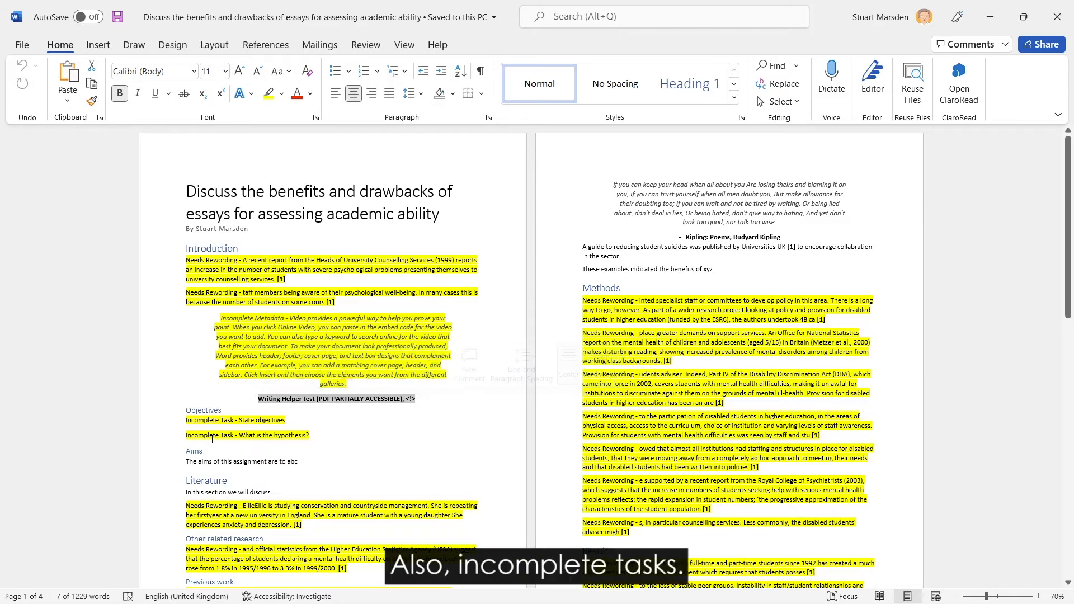
double_click(203, 420)
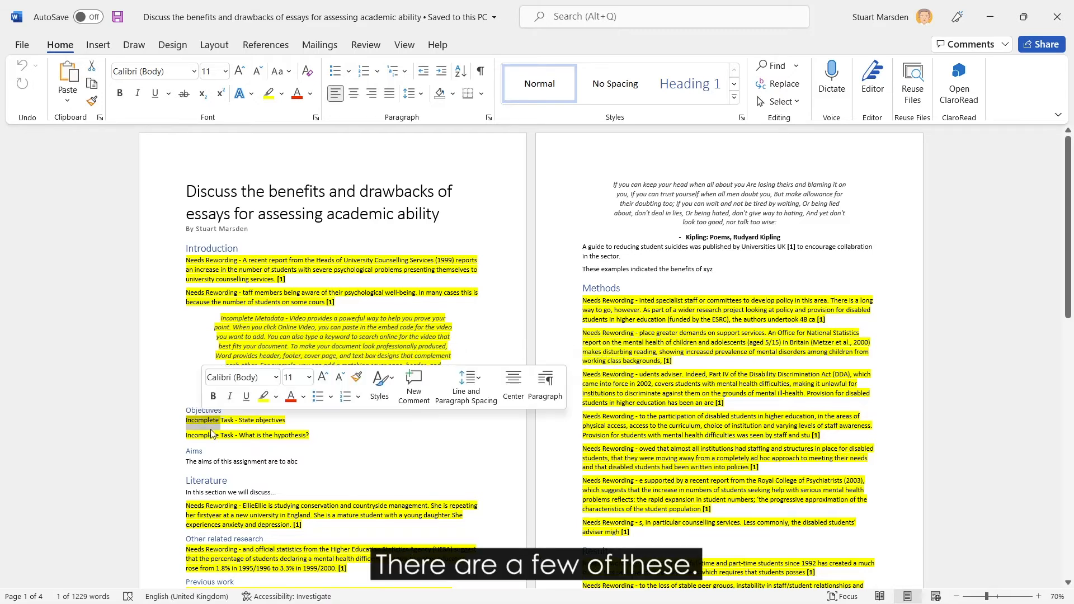
double_click(218, 436)
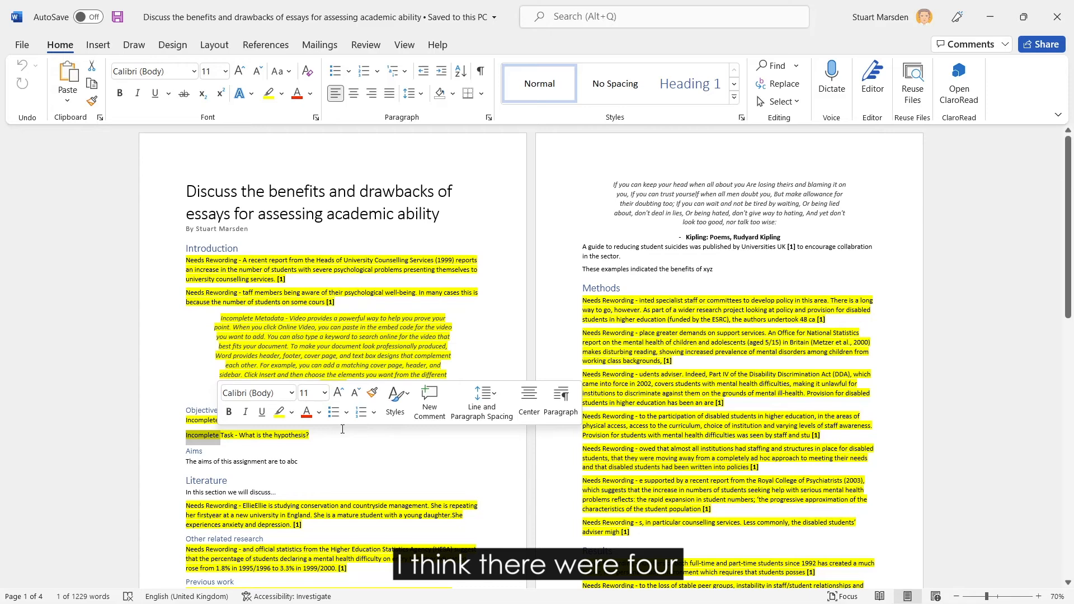
scroll(378, 372, "down", 5)
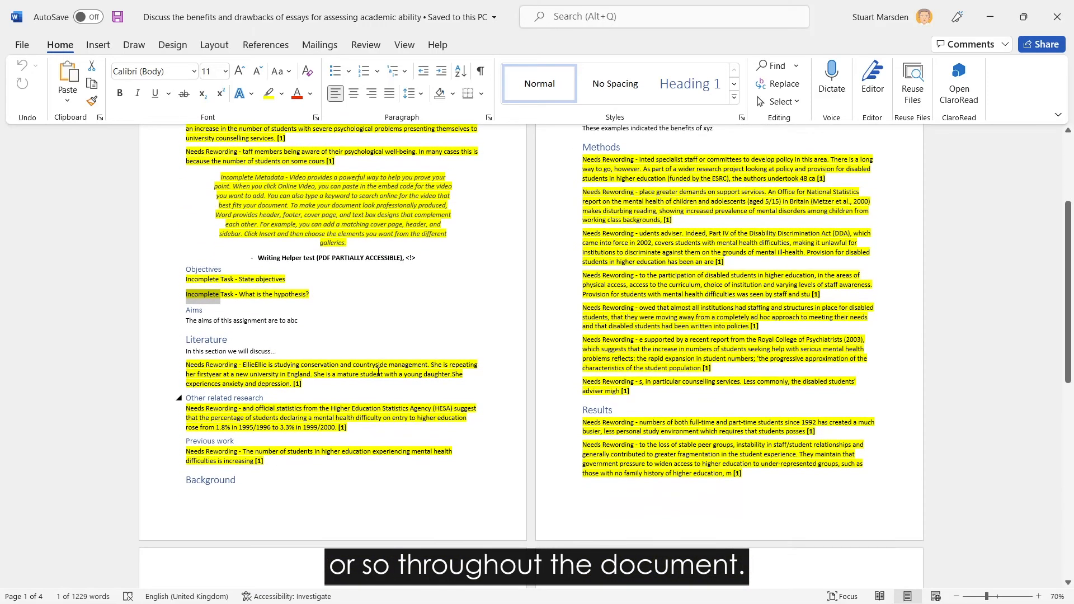
scroll(378, 372, "down", 8)
scroll(439, 376, "up", 13)
scroll(441, 378, "up", 1)
left_click(519, 339)
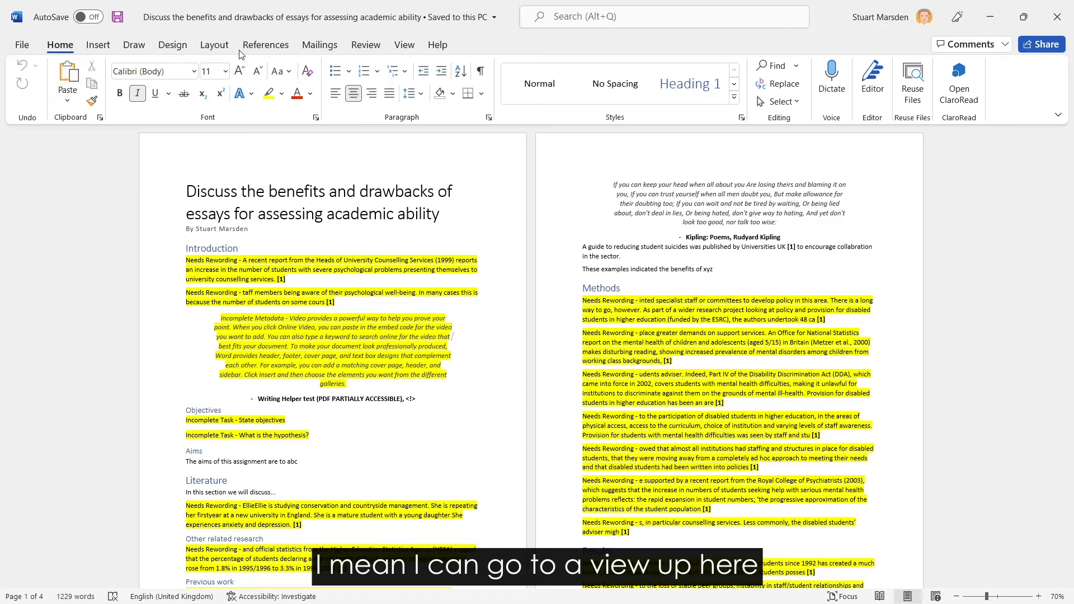
Show the navigation pane and jump through the headings Objectives, Aims, Literature, Previous work, Bibliography and Methods
left_click(404, 45)
left_click(326, 101)
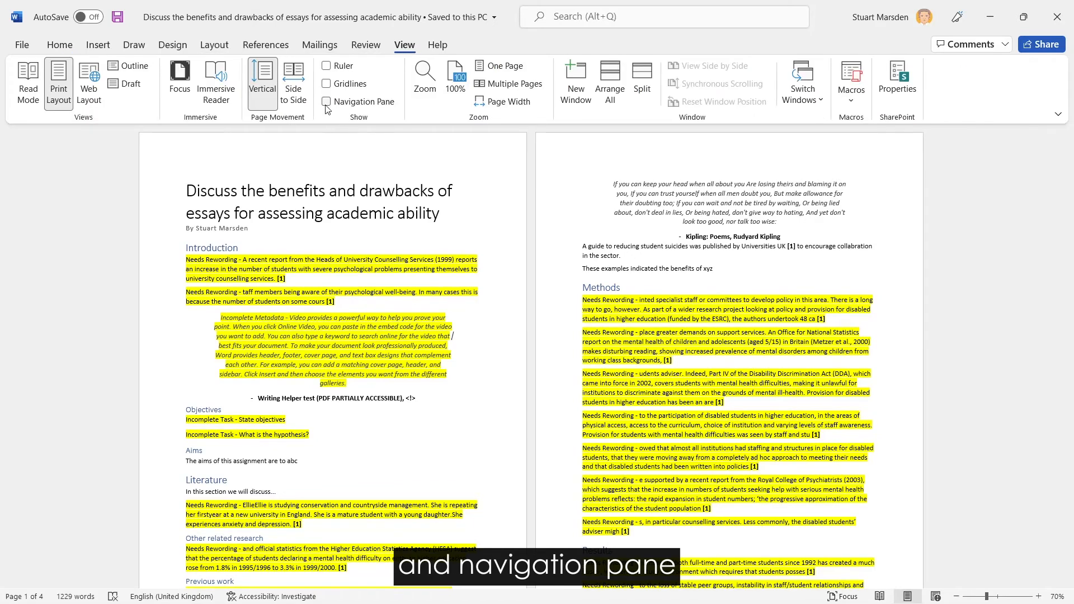
left_click(53, 249)
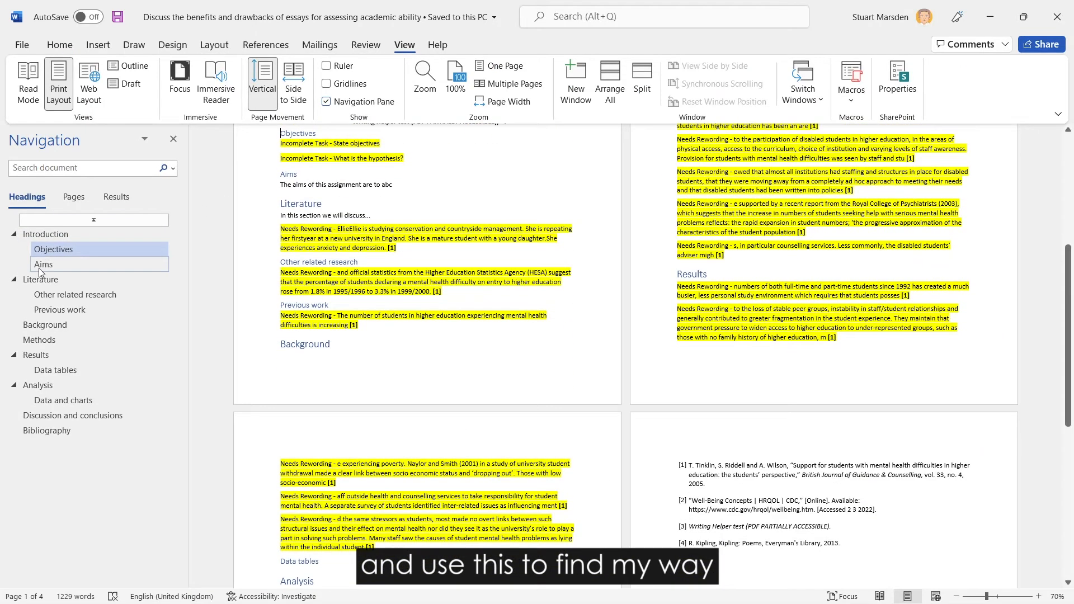
left_click(43, 264)
left_click(45, 280)
left_click(59, 309)
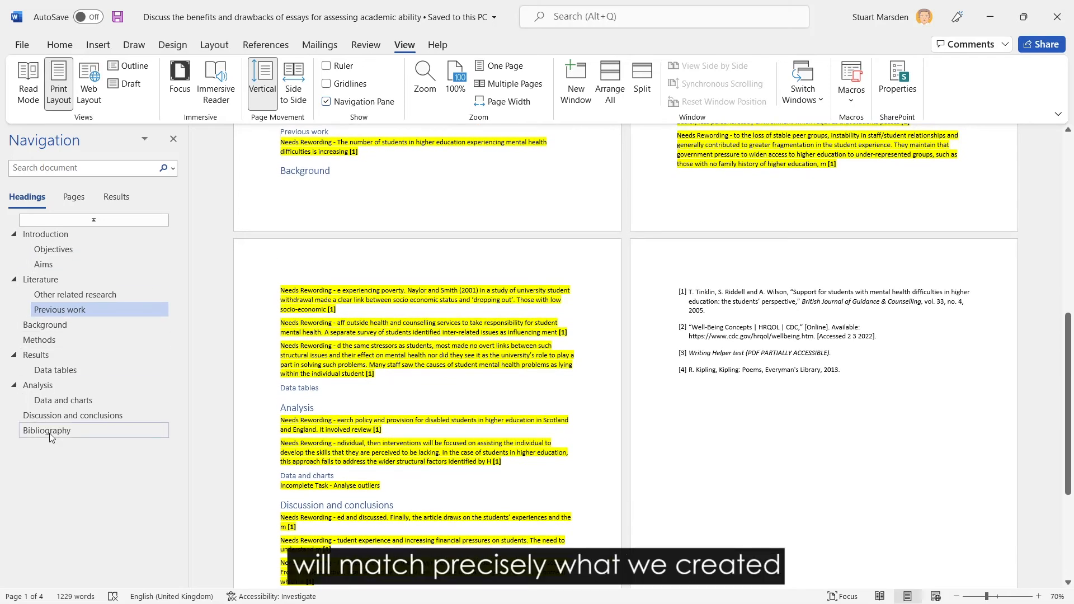
left_click(82, 432)
left_click(38, 344)
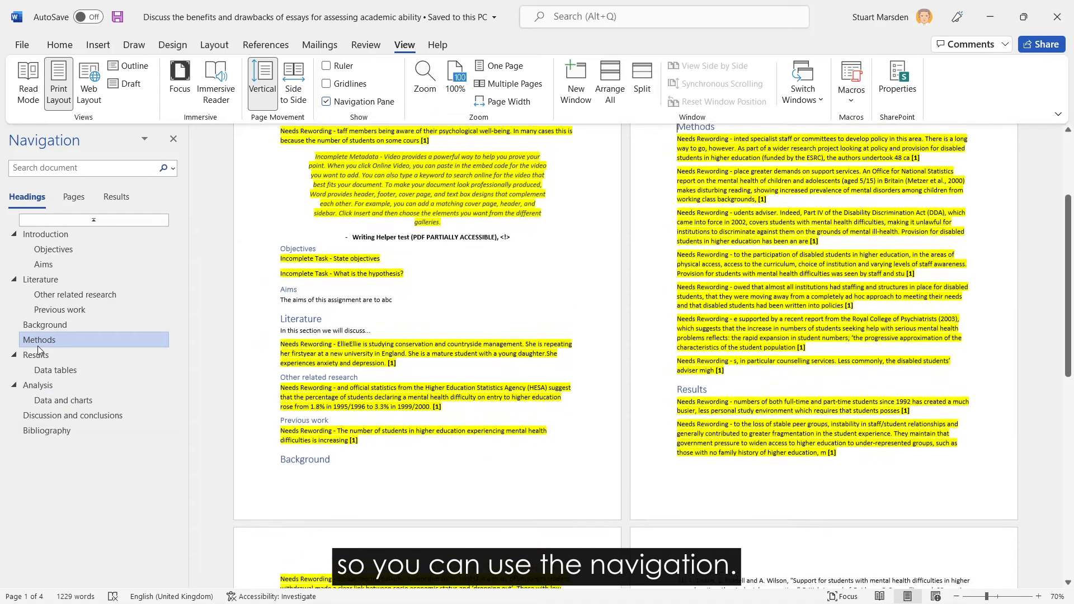
Inspect the in-text citations in the Literature, Other related research and Previous work sections
left_click(390, 374)
left_click(437, 417)
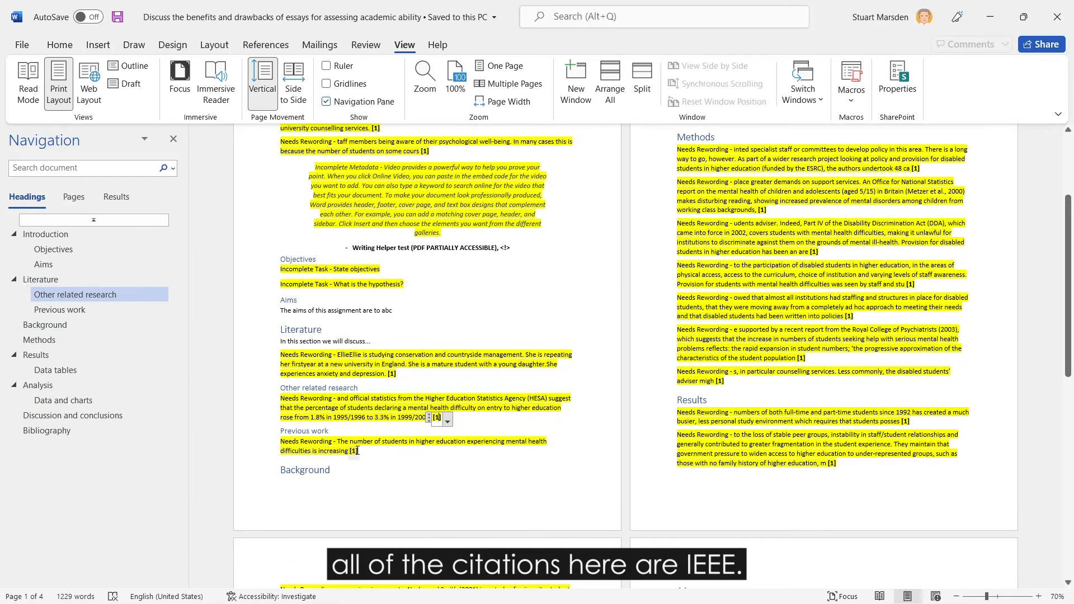
left_click(357, 450)
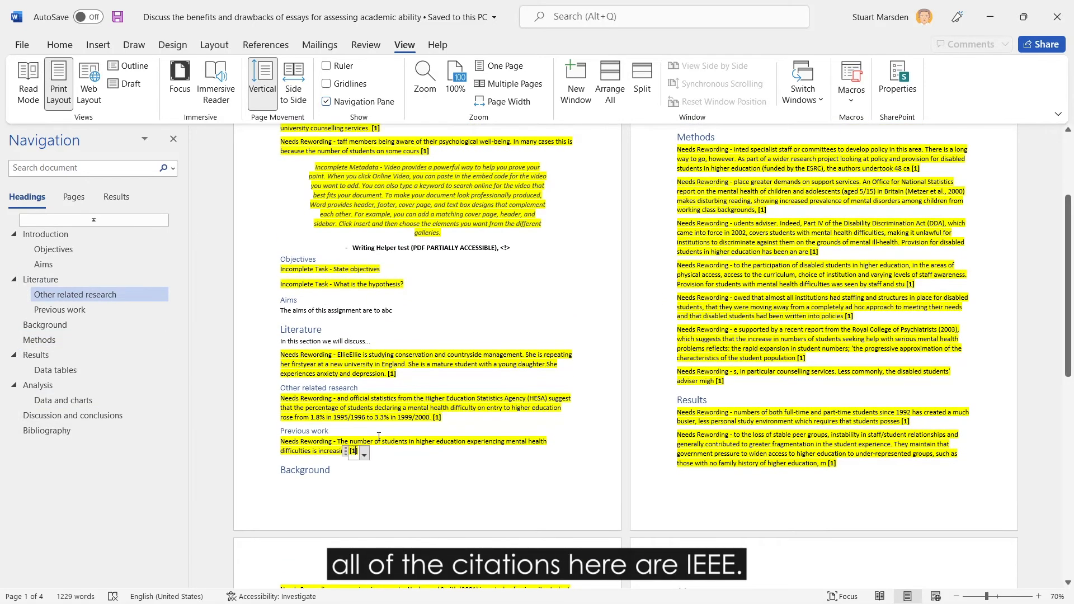
Change the document's citation style to GOST - Title Sort and check the bibliography on the last page
left_click(260, 48)
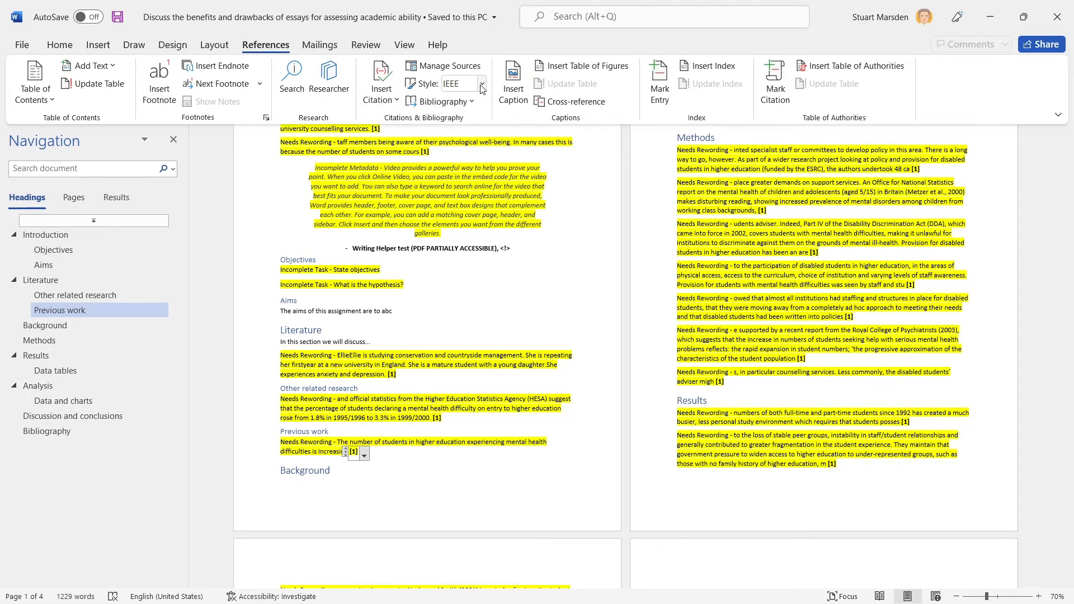
left_click(482, 87)
left_click(479, 222)
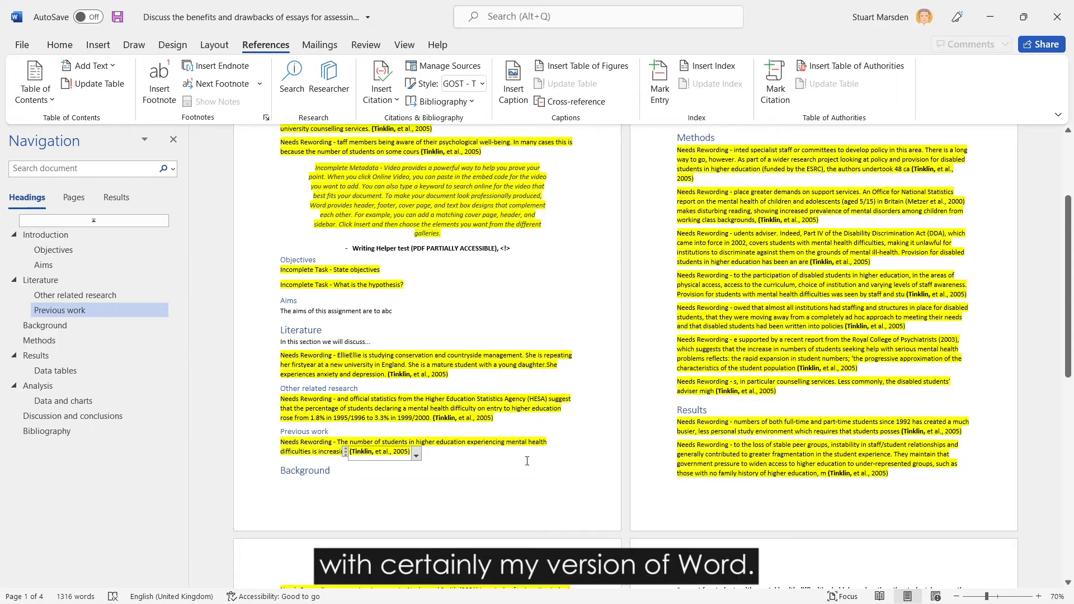
left_click(479, 84)
left_click(478, 222)
scroll(559, 335, "down", 5)
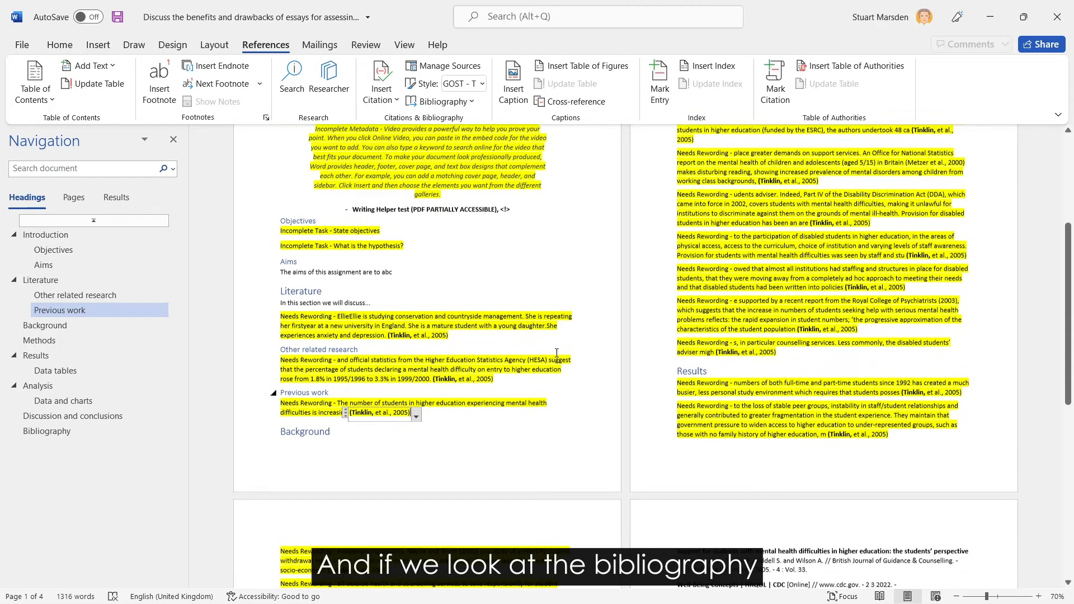
scroll(562, 319, "down", 2)
left_click(732, 395)
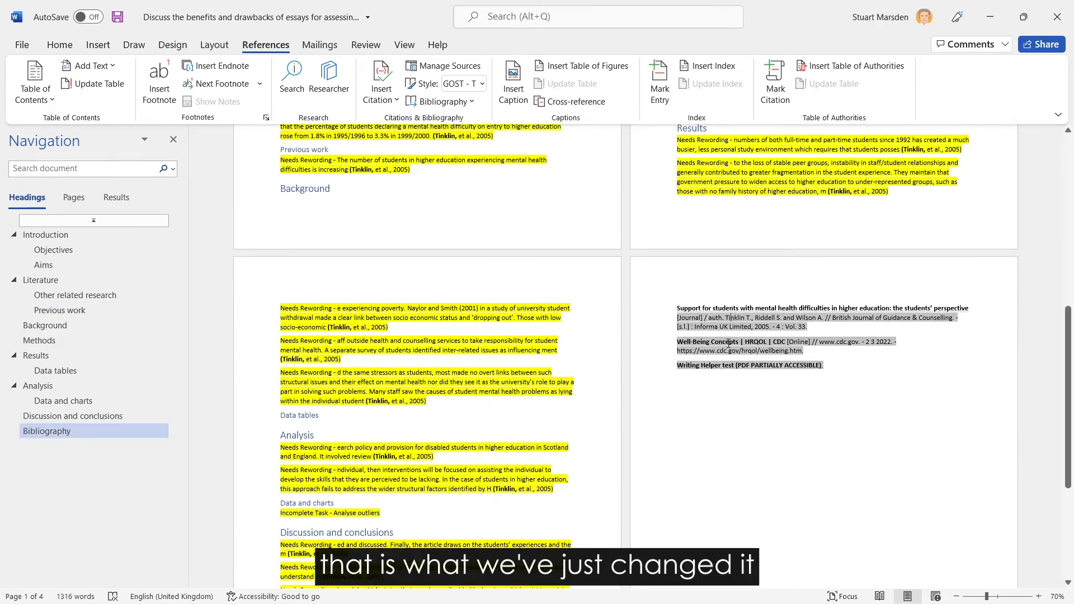
Switch the citation style to Harvard - Anglia and check the bibliography and in-text citations back to the document's start
left_click(481, 84)
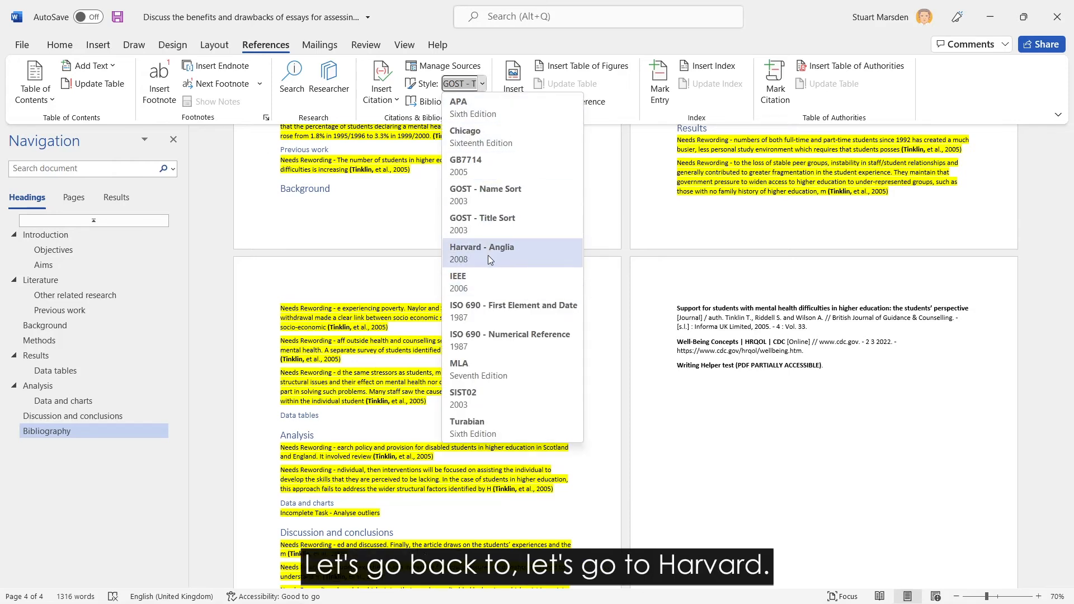
left_click(488, 255)
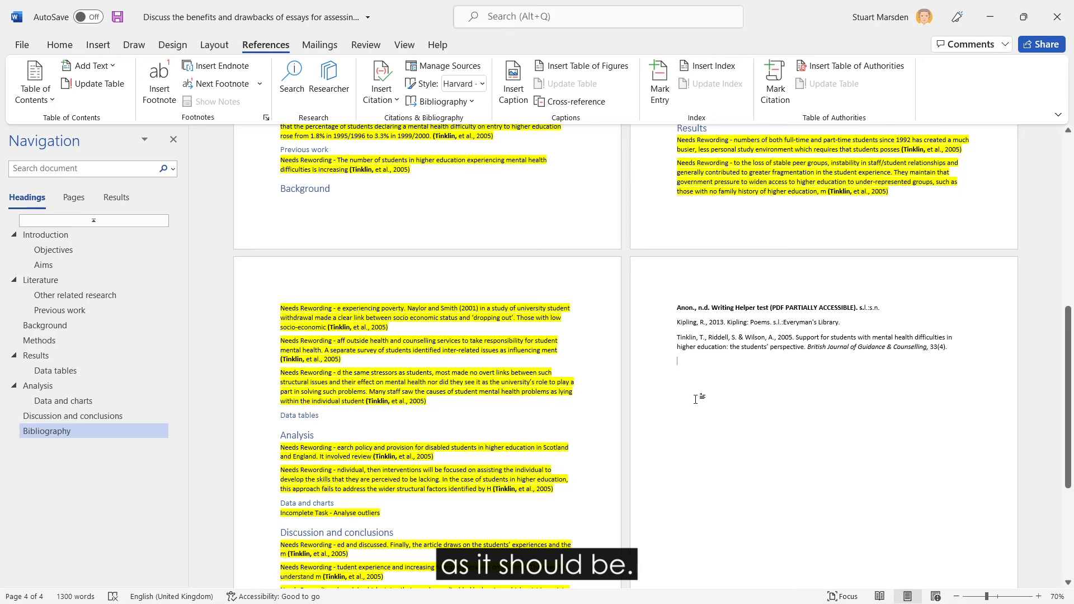
scroll(694, 398, "up", 3)
scroll(679, 400, "up", 6)
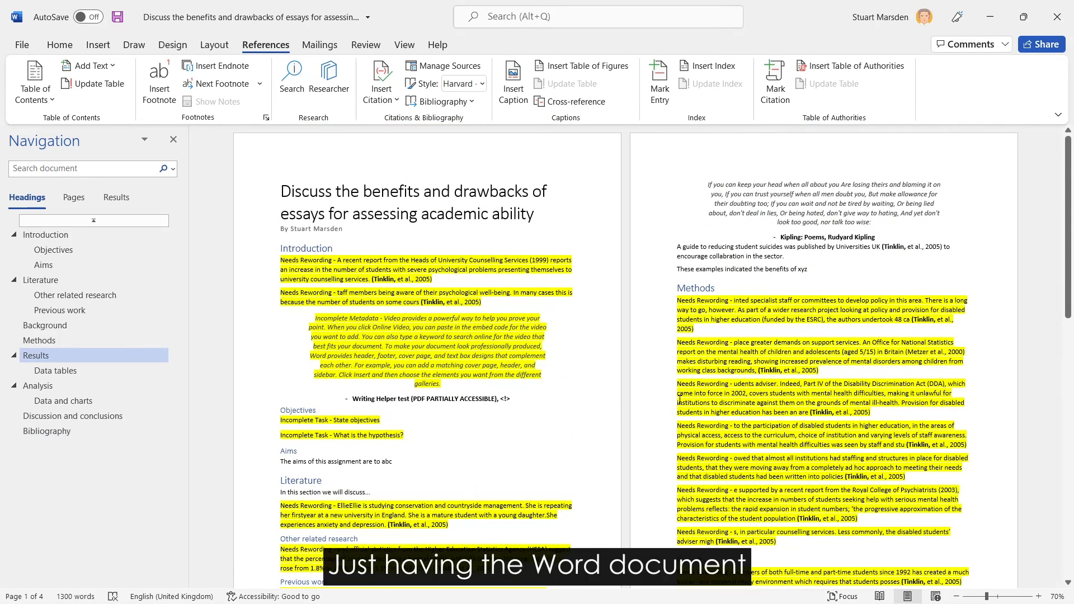